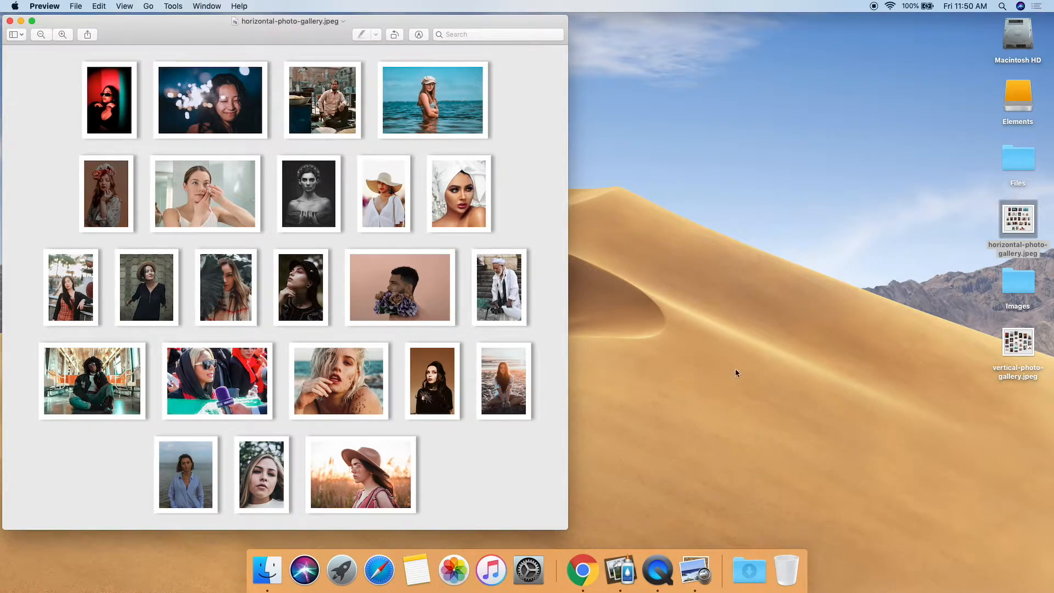
Step: Open the vertical photo gallery sample image beside the horizontal one to compare them, then close both preview windows
double_click(1013, 347)
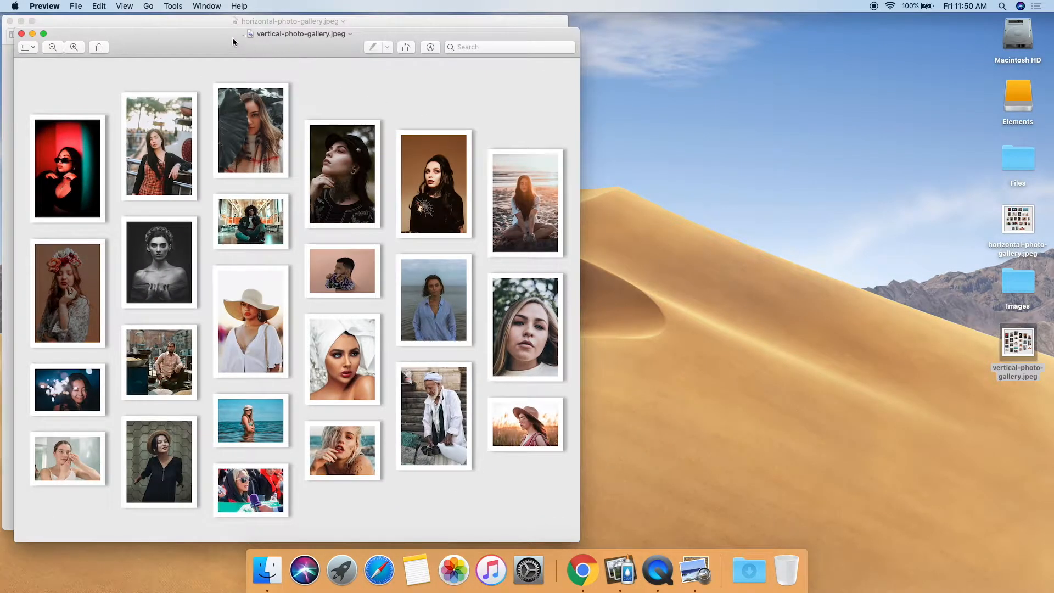
left_click_drag(233, 41, 583, 13)
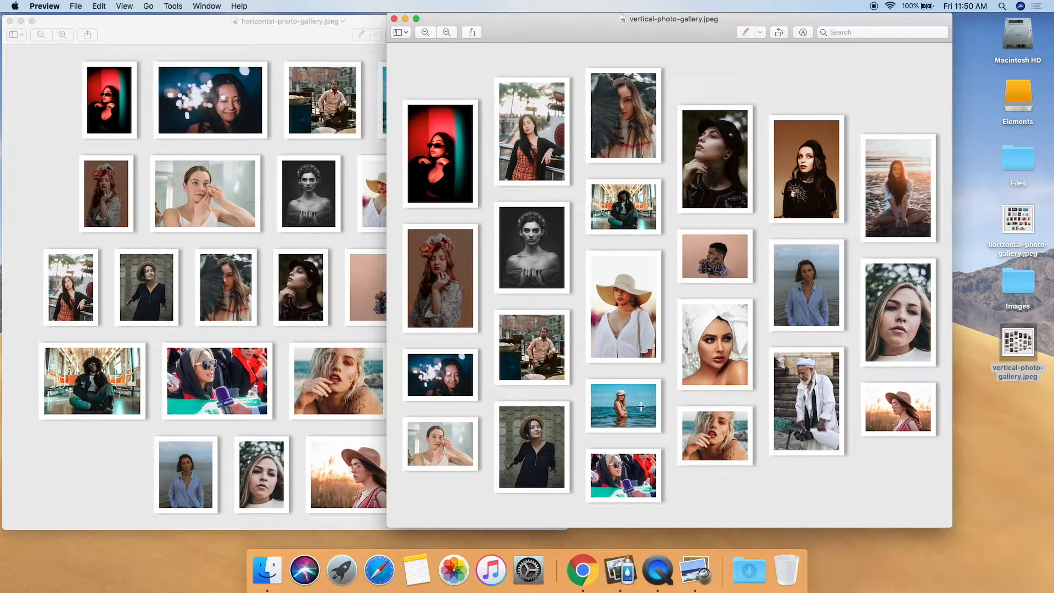
left_click(394, 19)
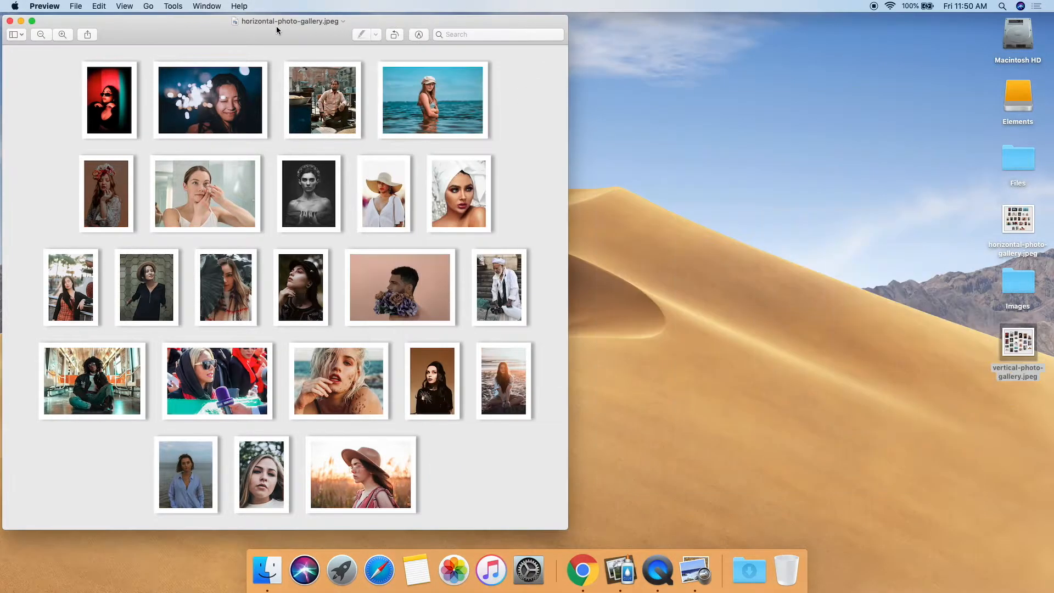
left_click(10, 22)
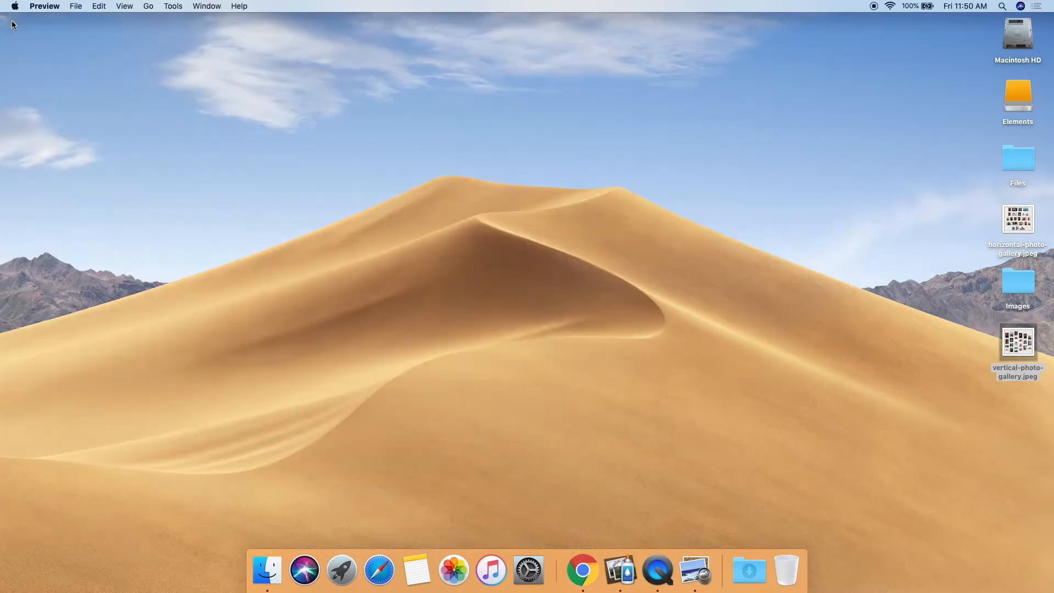
Step: Launch TurboCollage and move and enlarge its window to fill the screen
left_click(621, 558)
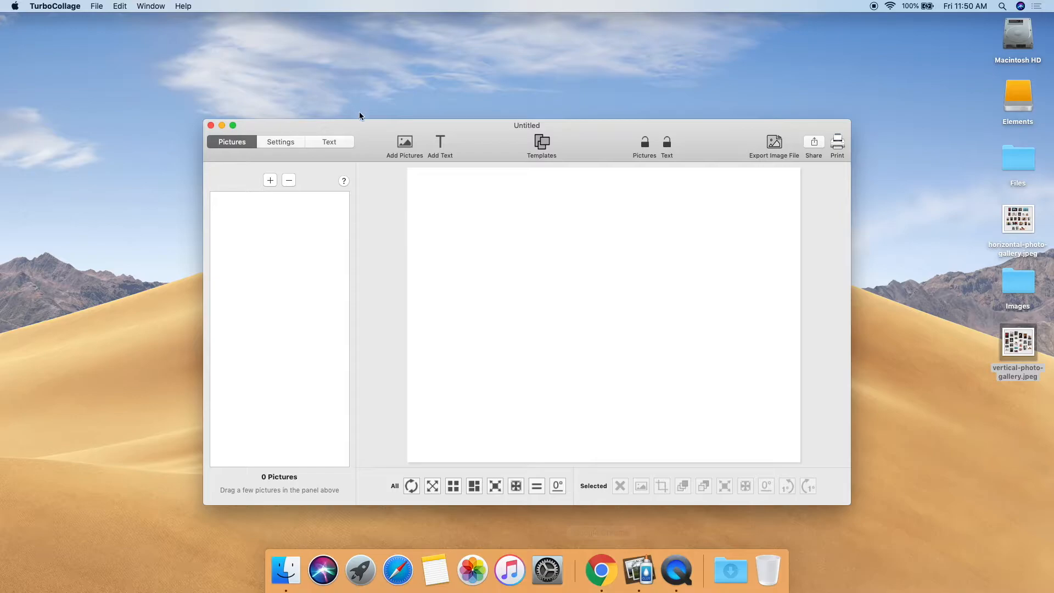
left_click_drag(361, 125, 163, 24)
left_click_drag(652, 403, 1048, 546)
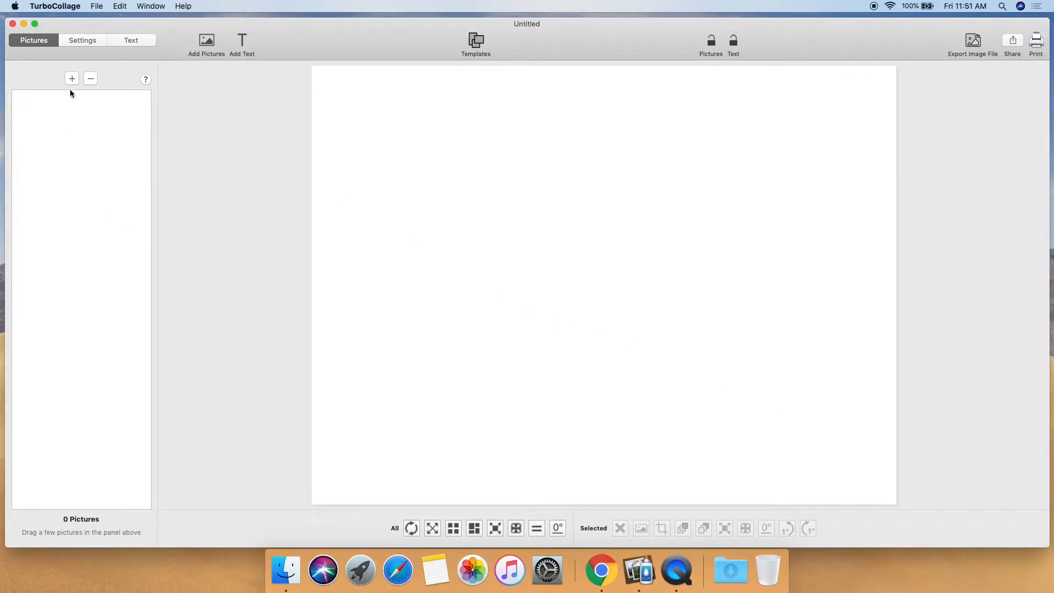
Step: Set the collage pattern to Gallery and keep the 18 X 24 layout size
left_click(82, 40)
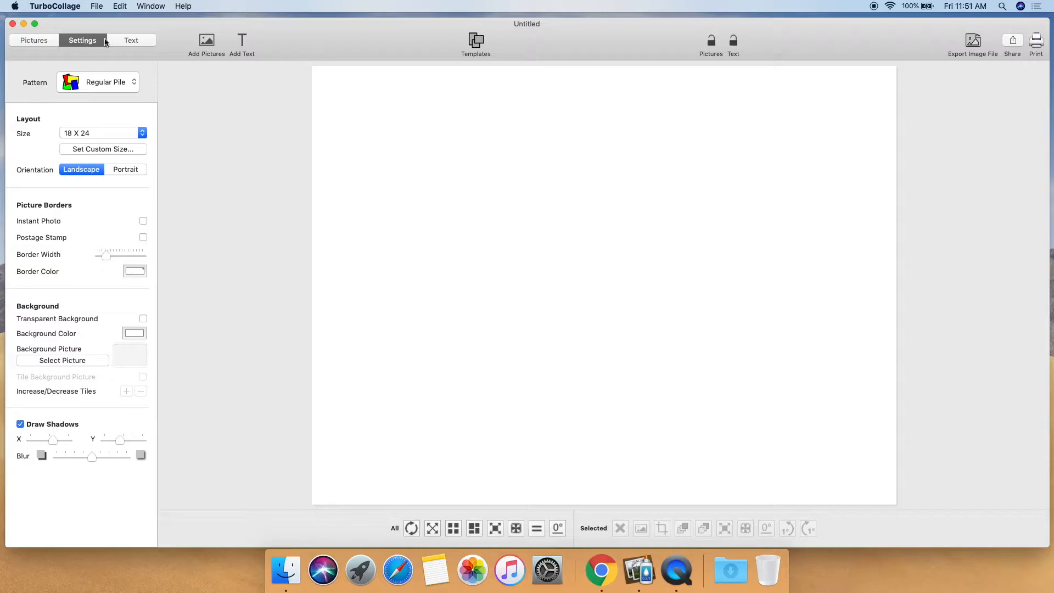
left_click(113, 85)
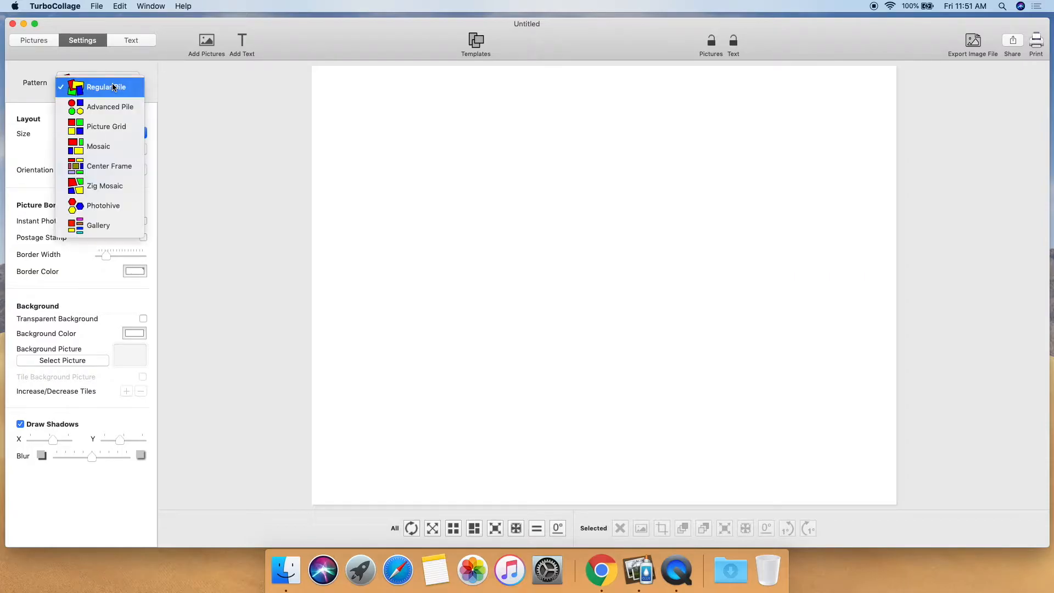
left_click(100, 226)
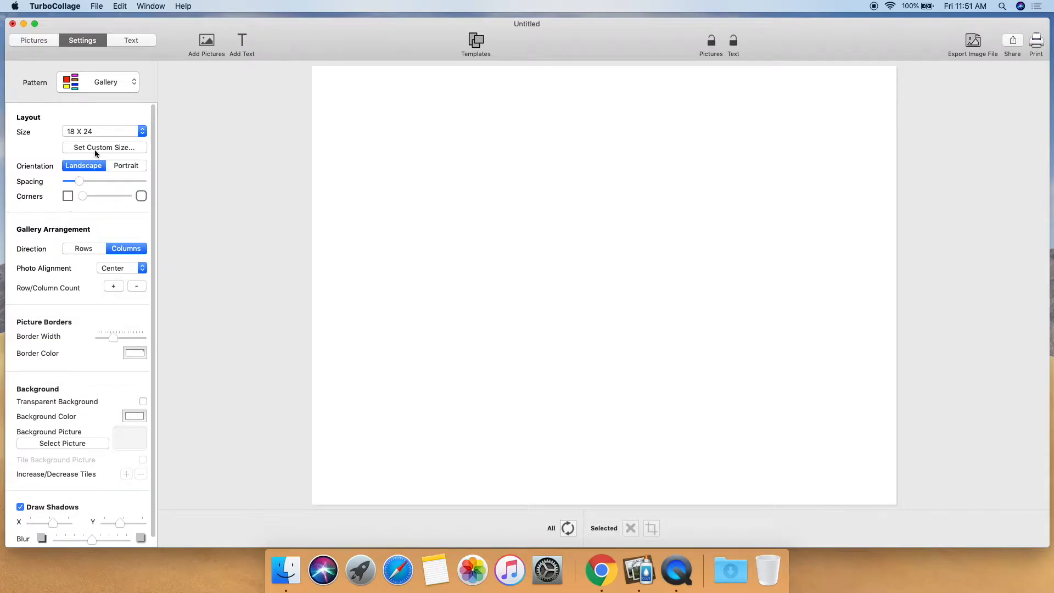
left_click(121, 132)
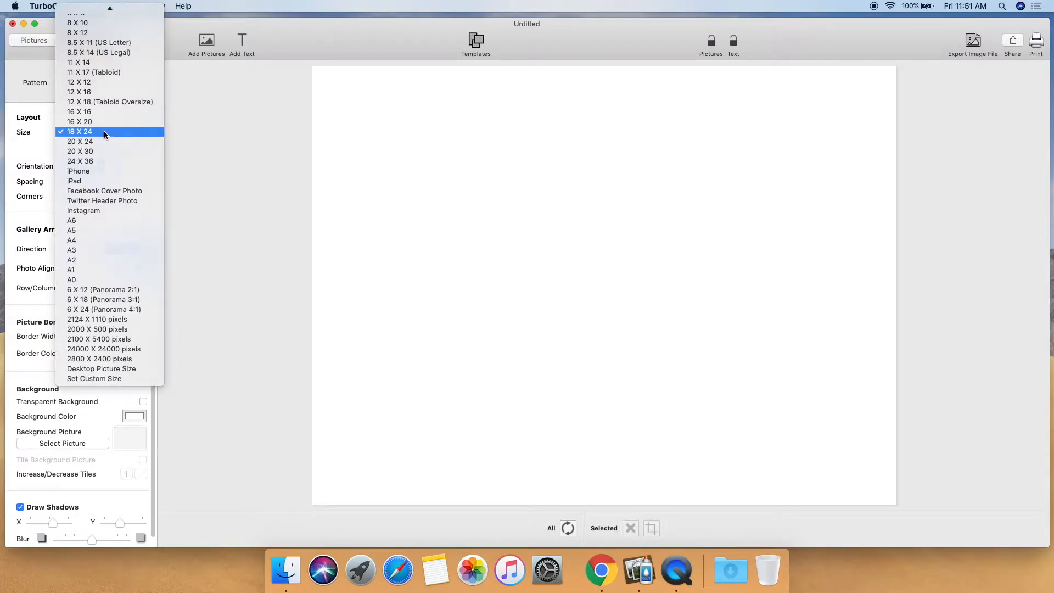
left_click(103, 132)
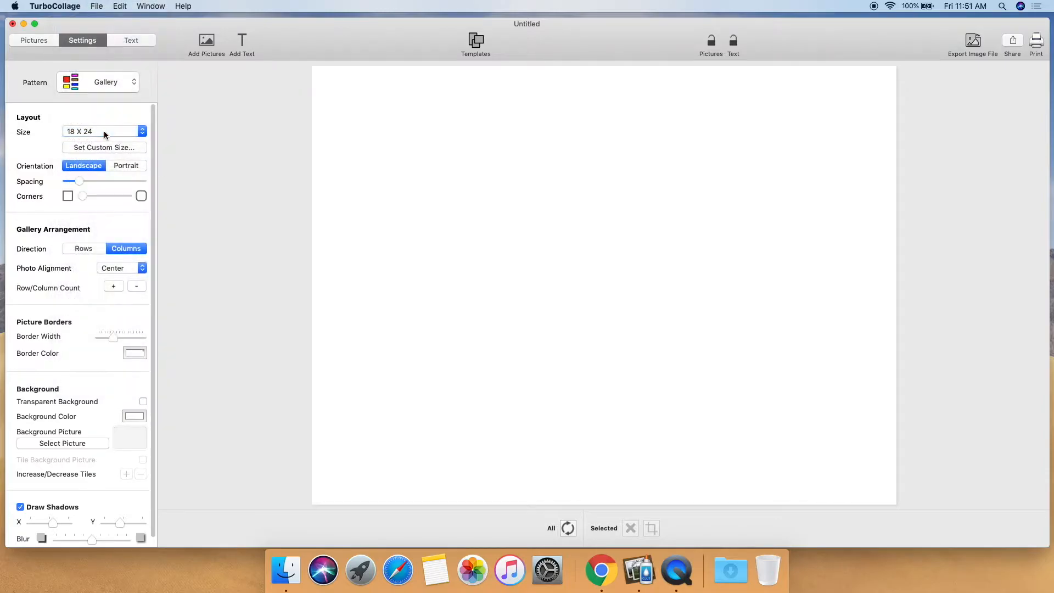
Step: Add all the pictures from the Images folder to the collage
left_click(34, 41)
left_click(77, 80)
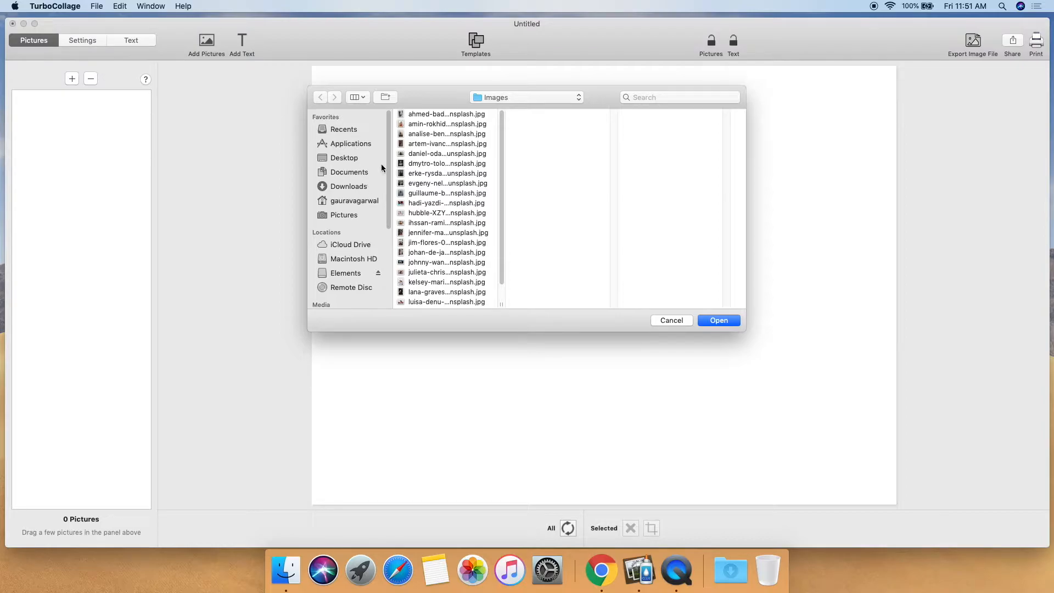
left_click(437, 117)
key("super+a")
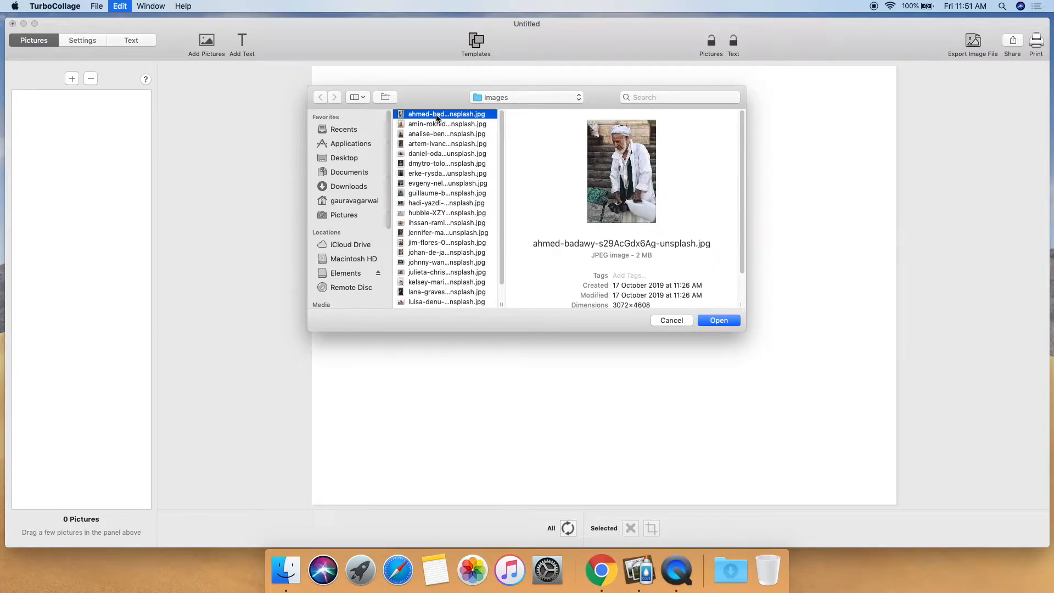
left_click(719, 321)
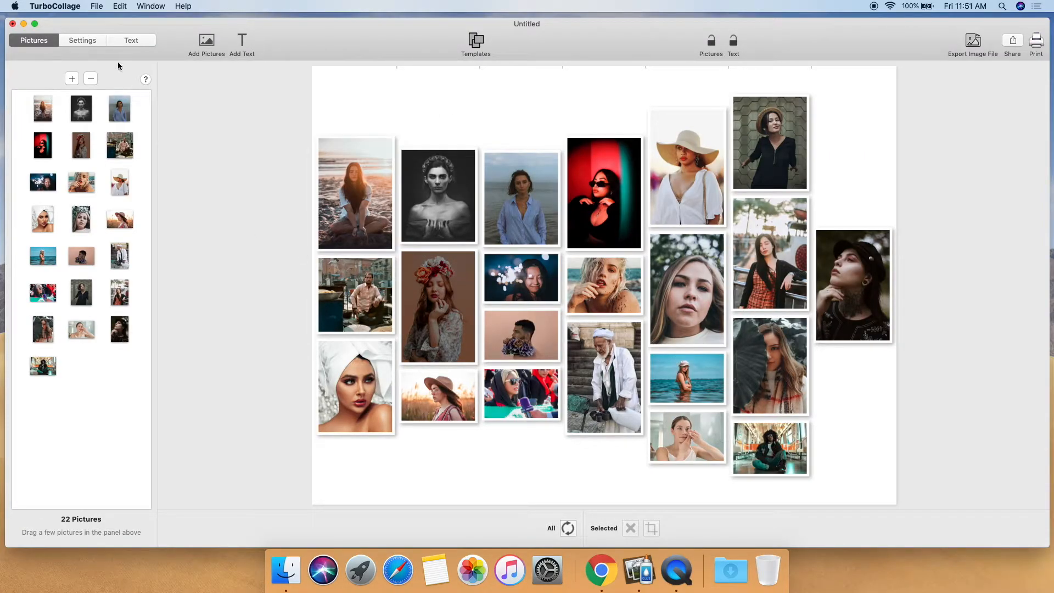
Step: Try switching the gallery direction between Rows and Columns, ending on Columns
left_click(84, 43)
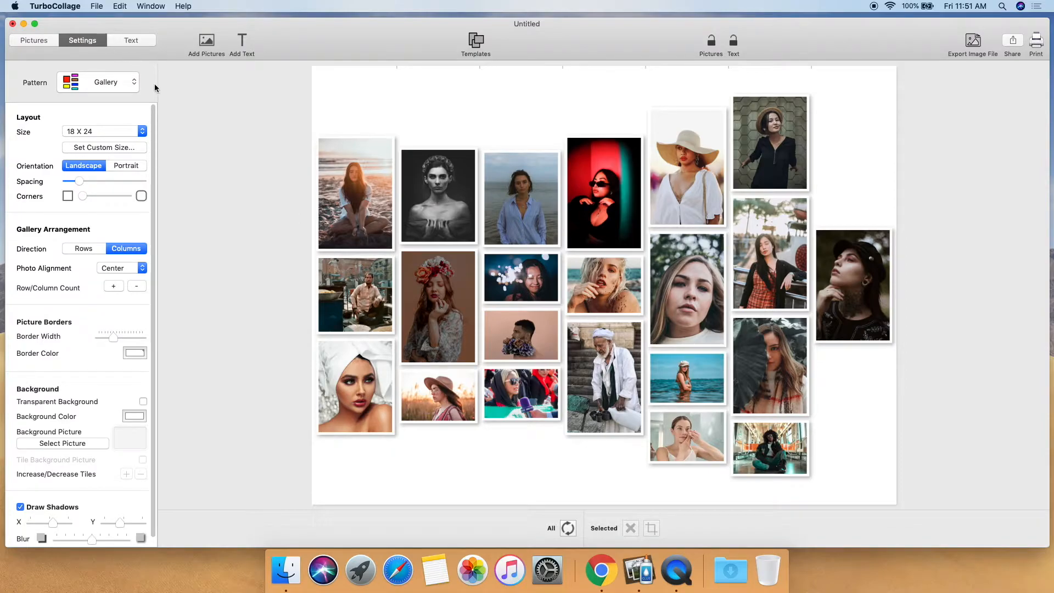
left_click(85, 249)
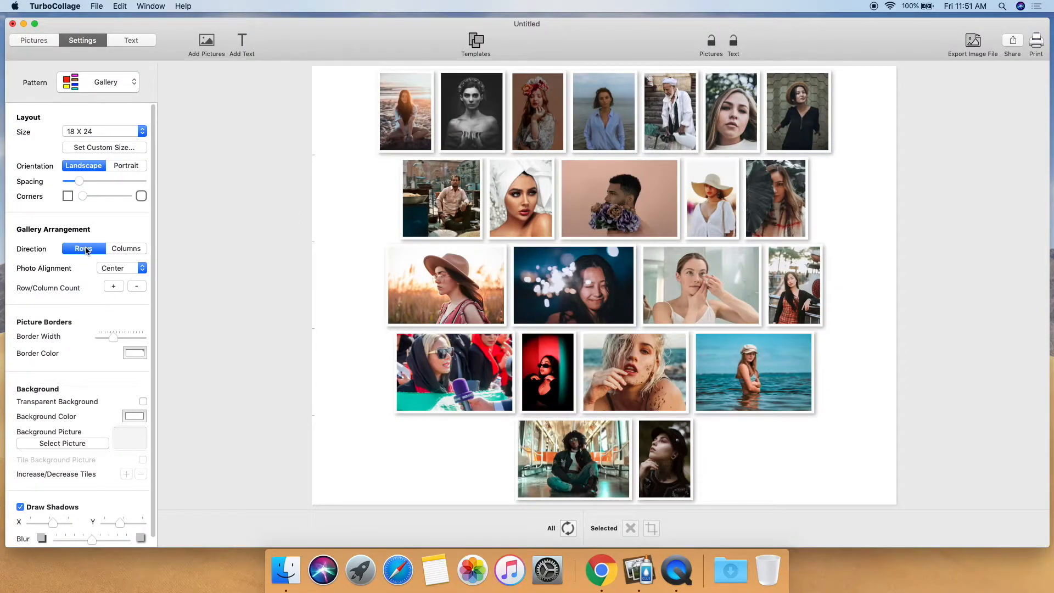
left_click(127, 249)
left_click(88, 248)
left_click(126, 249)
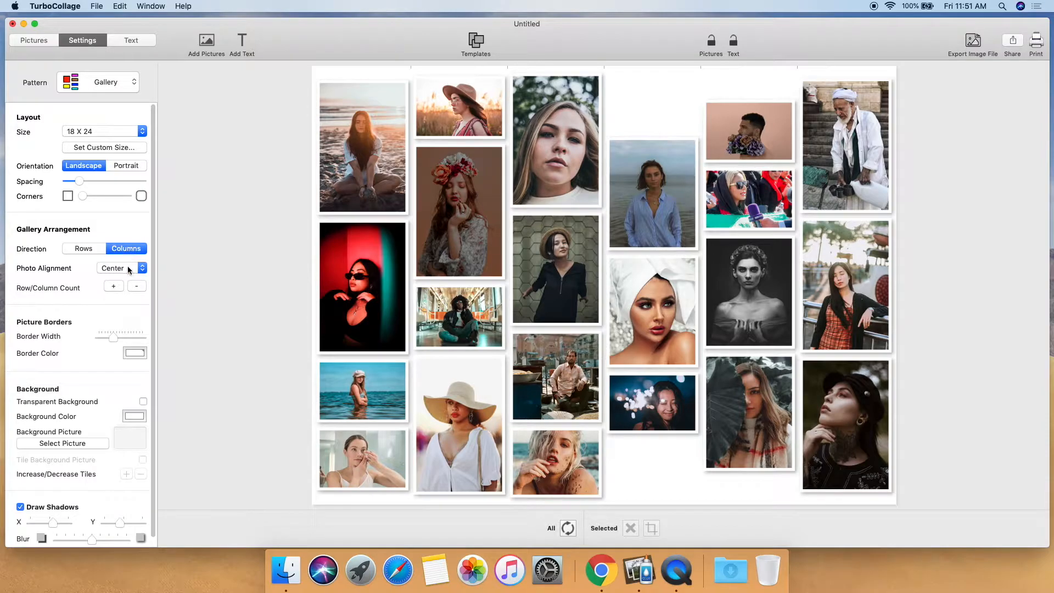
Step: Try the Top, Bottom and Center photo alignments for the columns, ending on Center
left_click(127, 266)
left_click(125, 258)
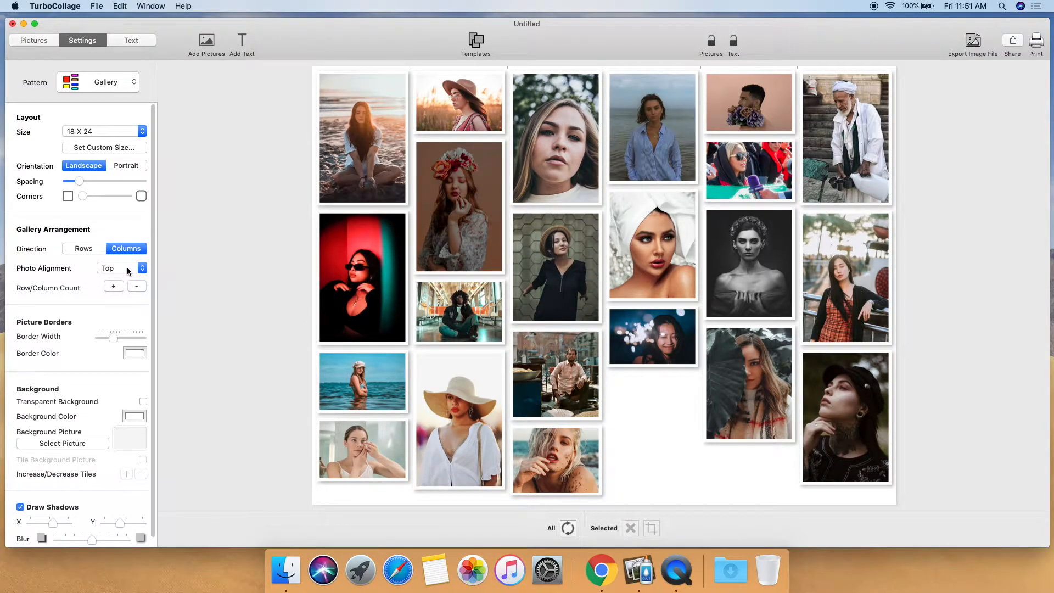
left_click(126, 267)
left_click(123, 288)
left_click(127, 268)
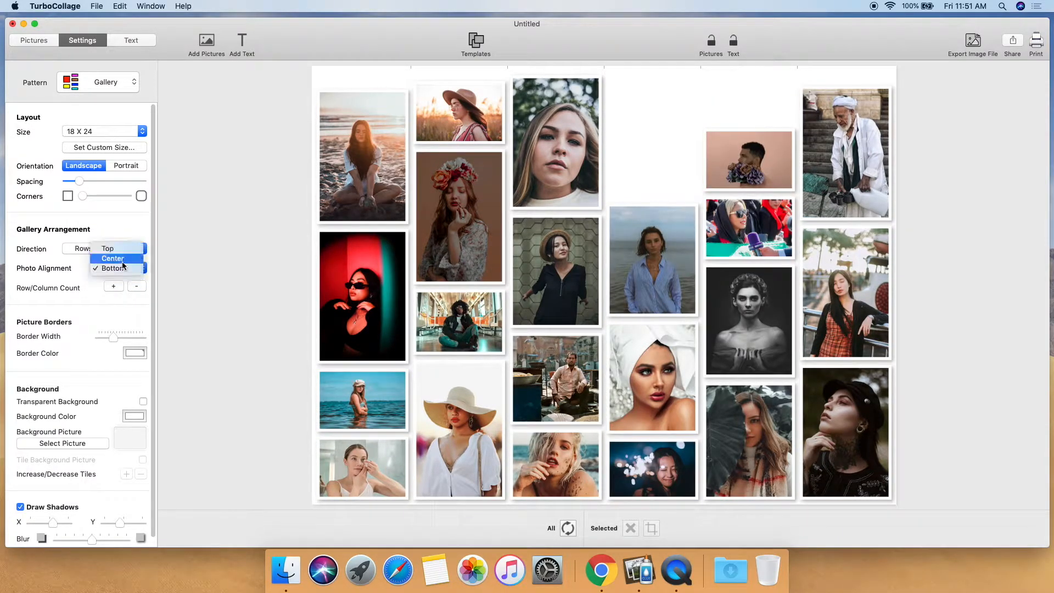
left_click(123, 258)
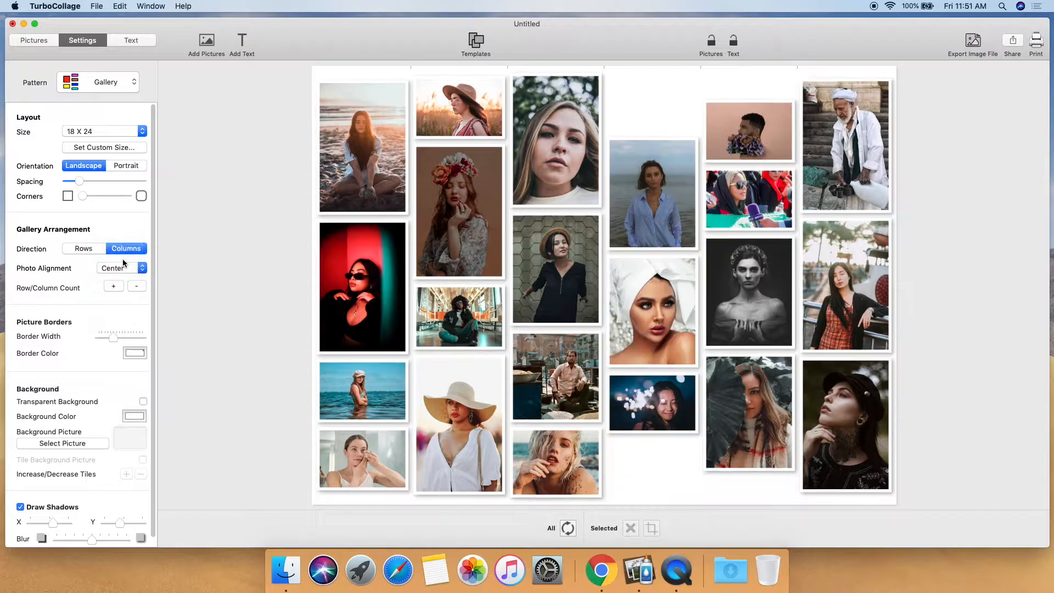
Step: Set the gallery direction to Rows and try Left, Right and Center photo alignments, keeping Center
left_click(84, 249)
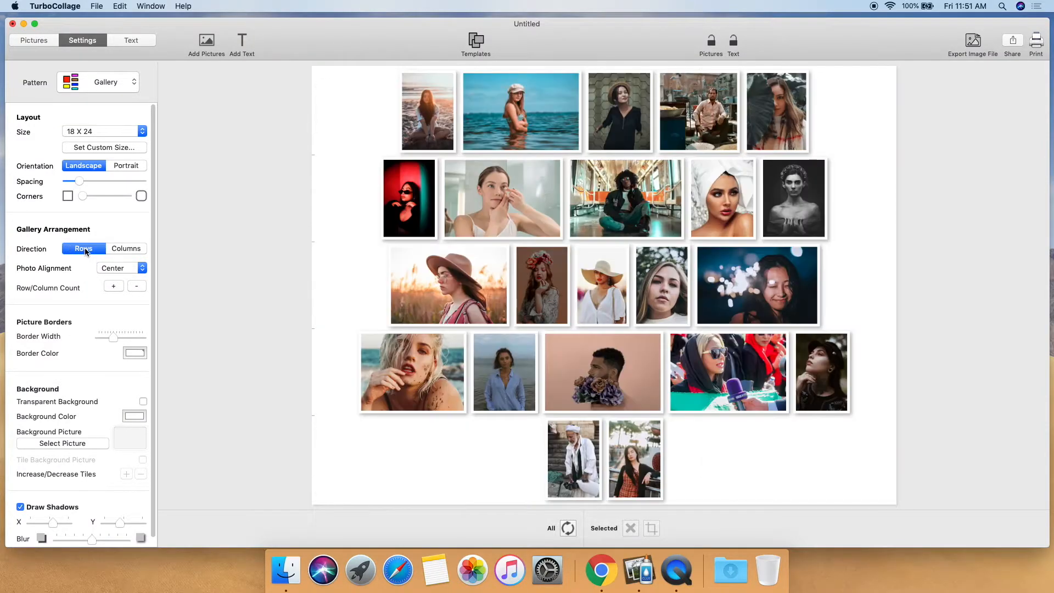
left_click(126, 268)
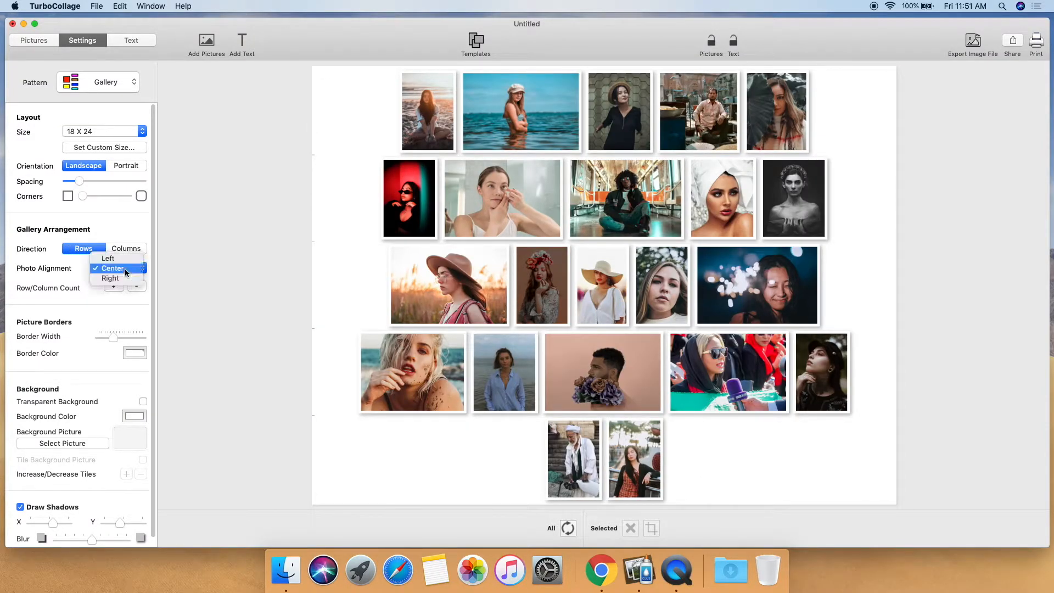
left_click(124, 256)
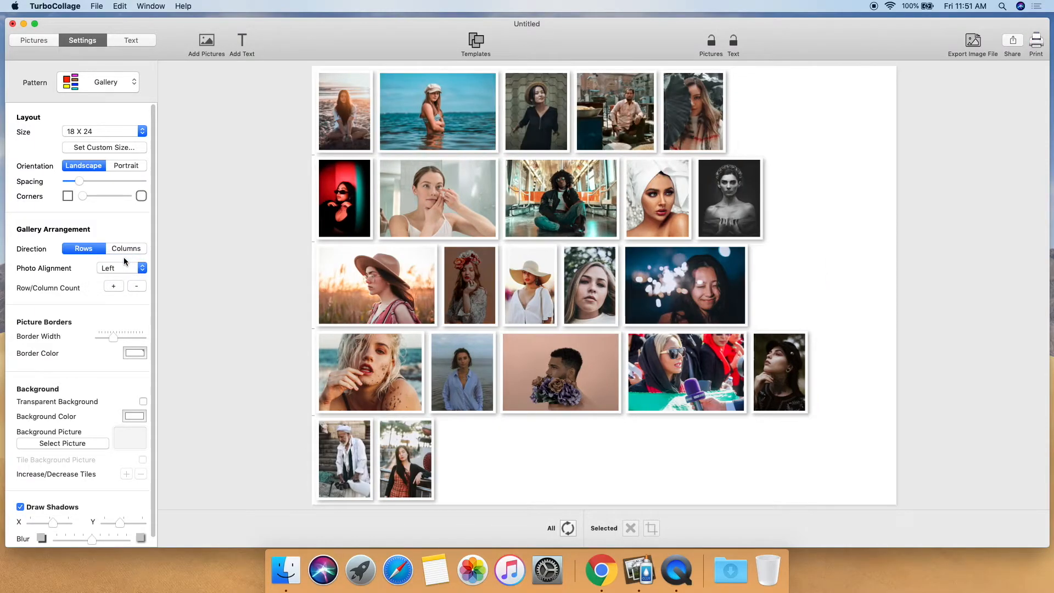
left_click(123, 268)
left_click(123, 289)
left_click(129, 268)
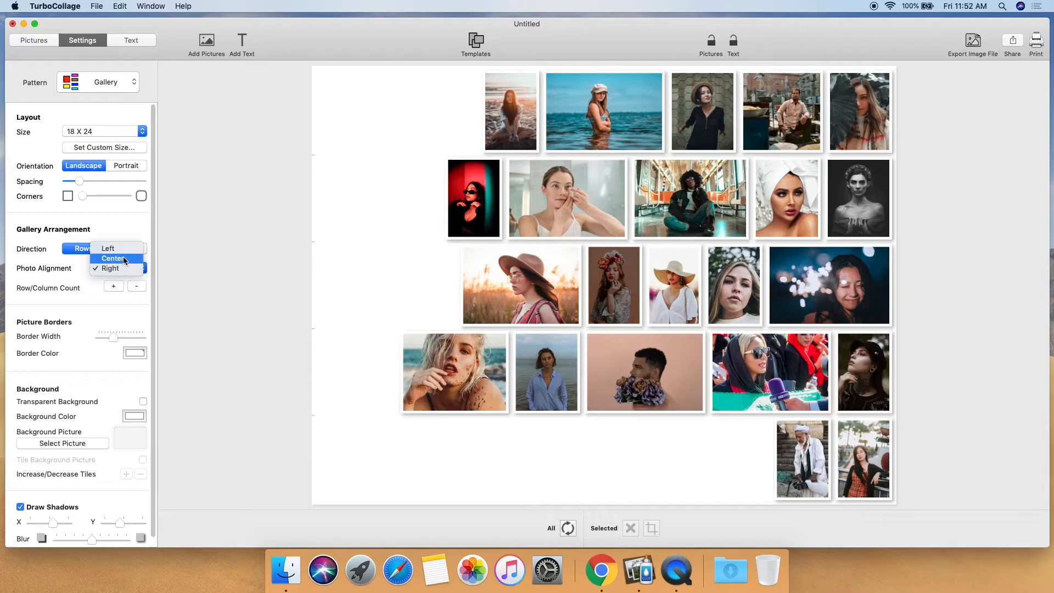
left_click(123, 255)
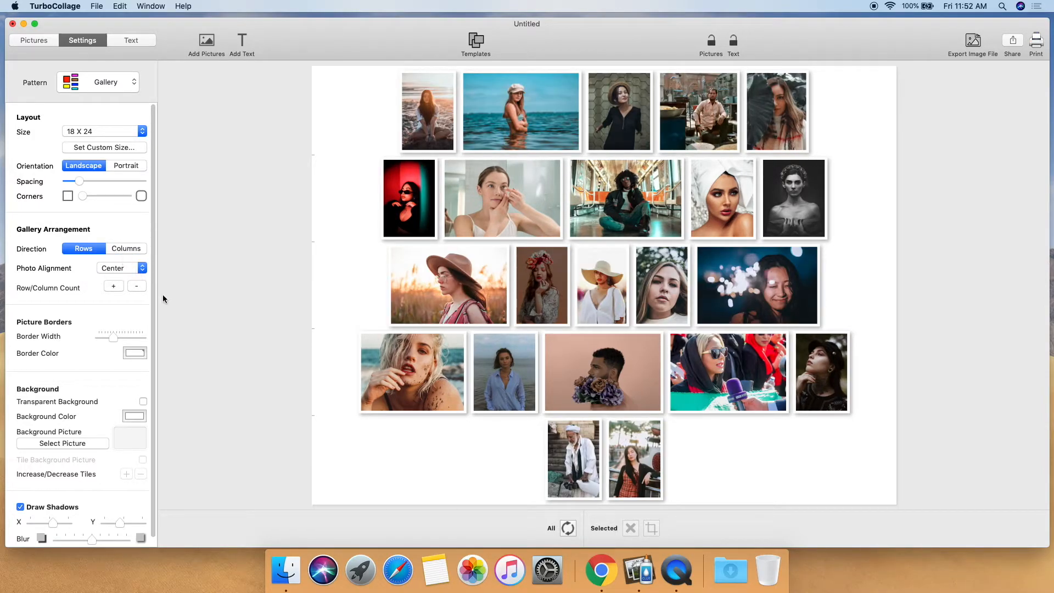
Step: Move the top-left sunset beach photo down into the lower rows of the gallery
left_click_drag(430, 121, 478, 443)
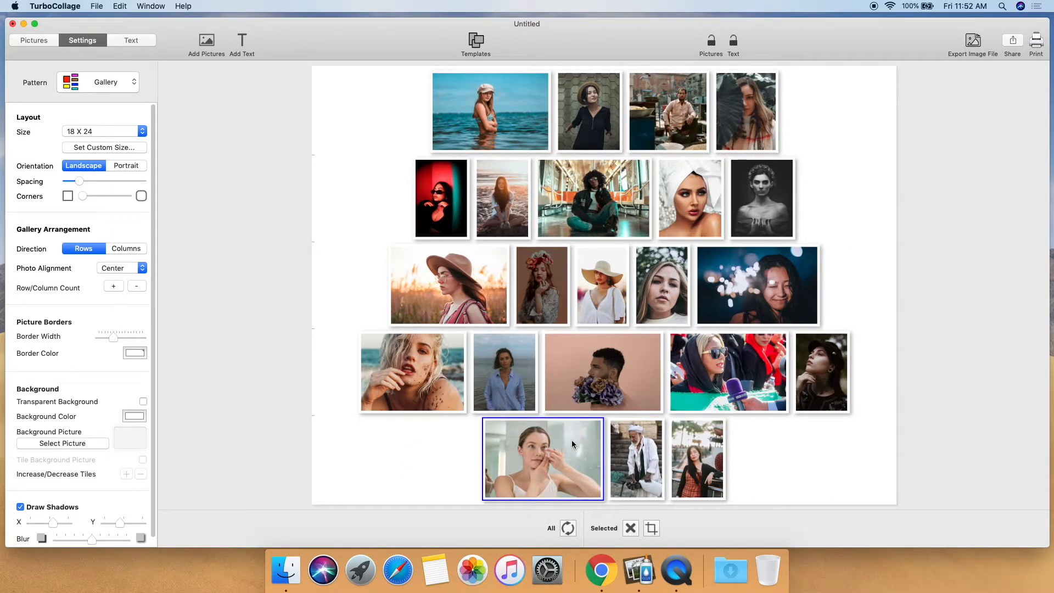
Step: Crop the woman-in-the-water photo to a narrow portrait with a width/height of about 0.60
left_click(507, 122)
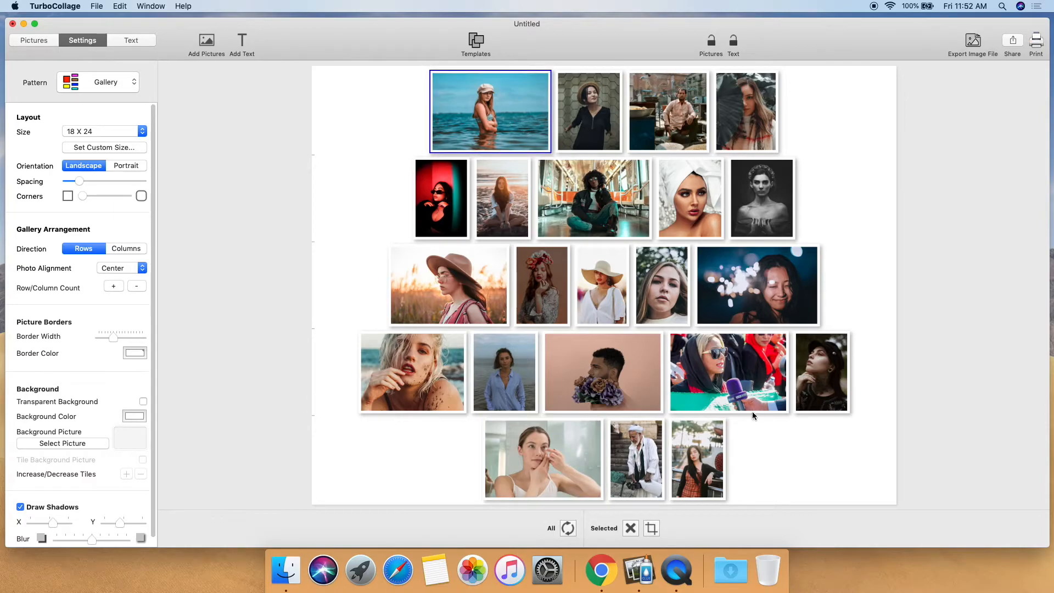
left_click(651, 528)
left_click_drag(679, 164, 574, 169)
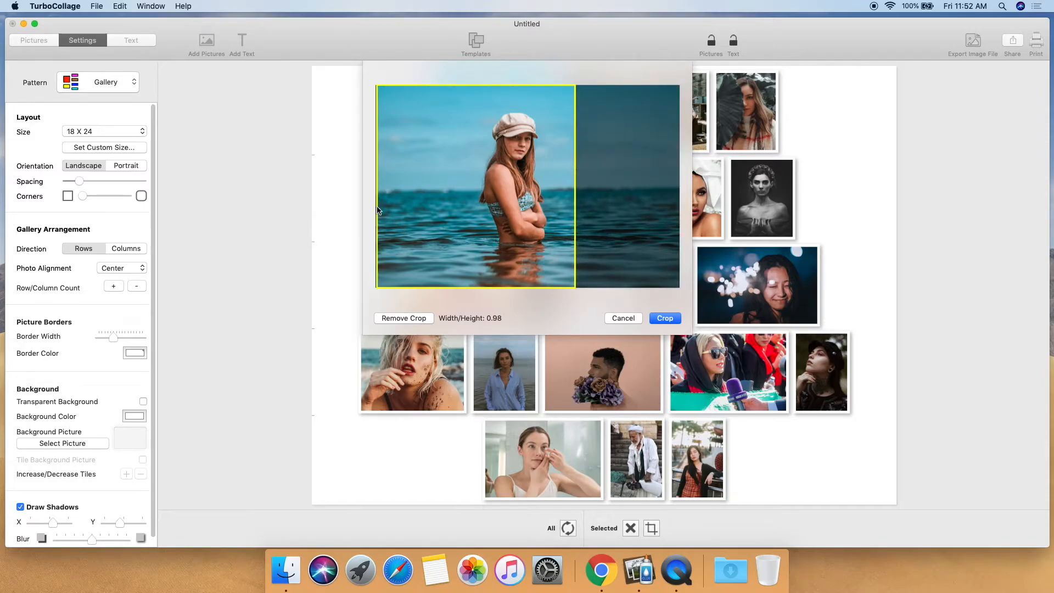
left_click_drag(377, 214, 453, 213)
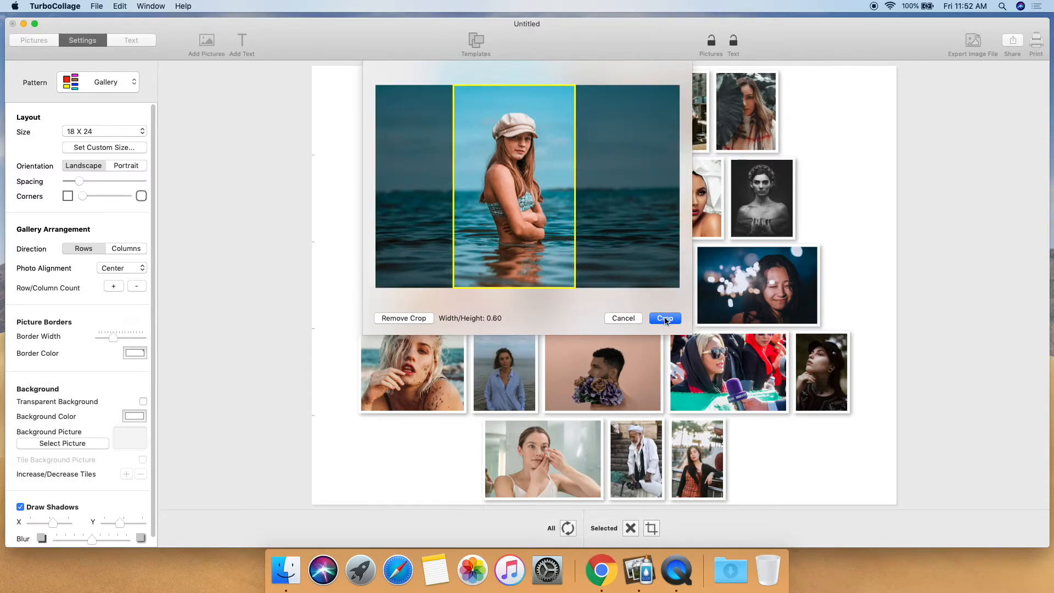
left_click(665, 318)
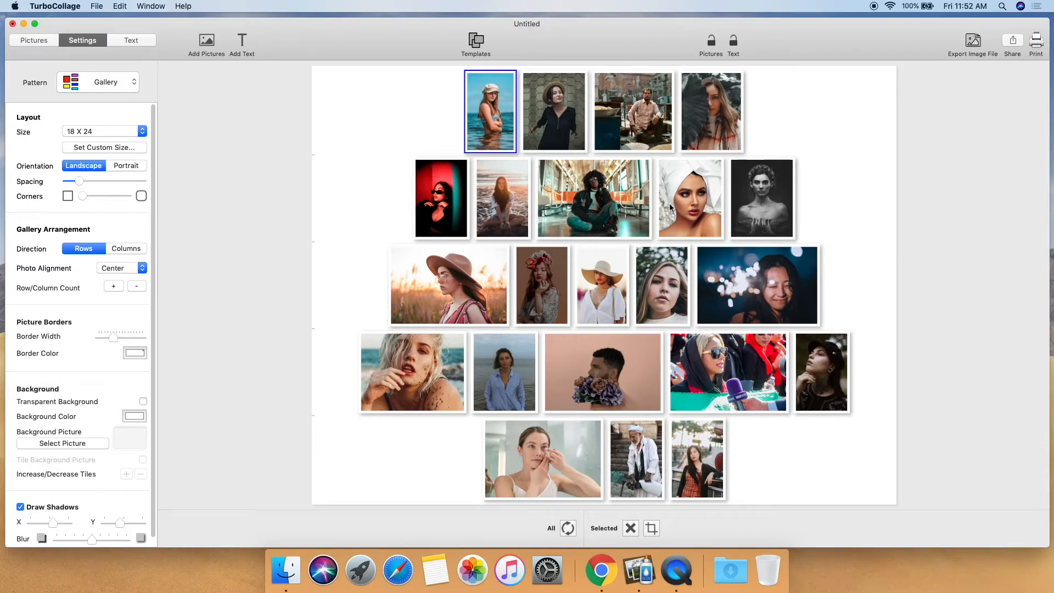
Step: Remove the subway photo from the collage
left_click(627, 207)
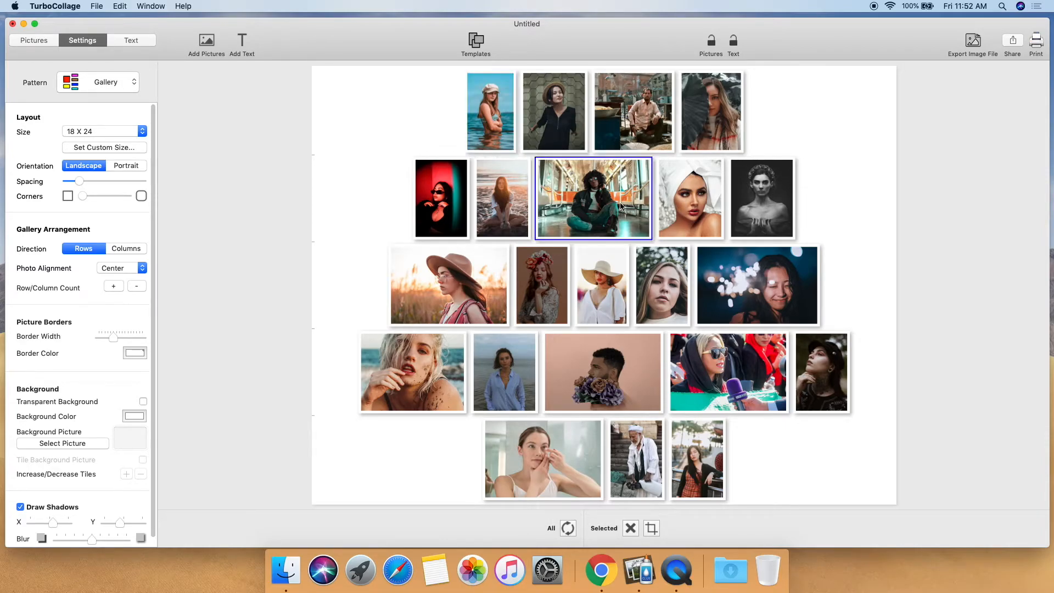
left_click(631, 528)
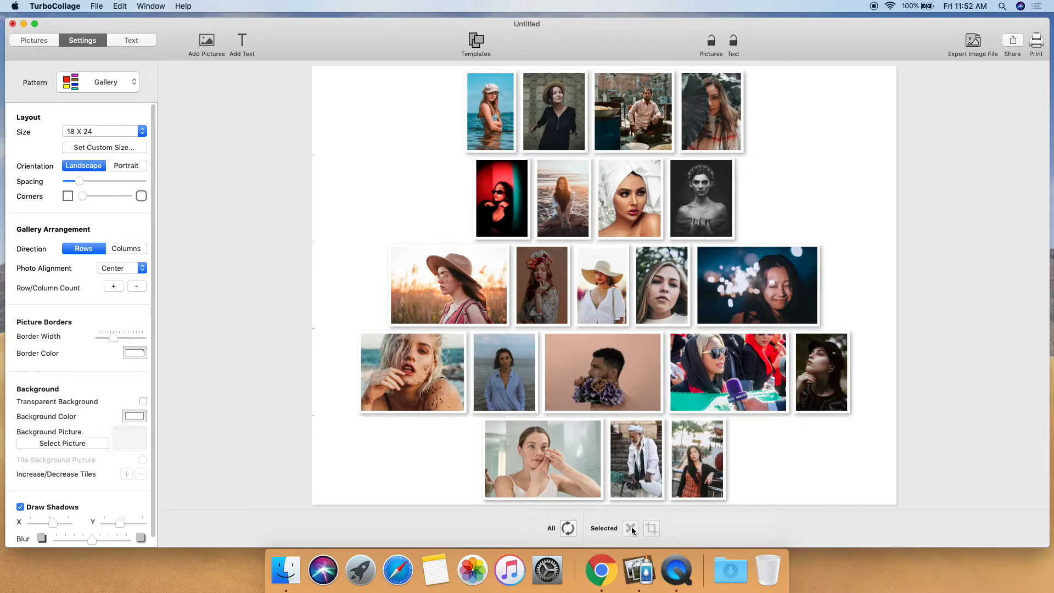
Step: Shuffle the arrangement of all the photos several times
left_click(569, 528)
left_click(569, 528)
left_click(569, 528)
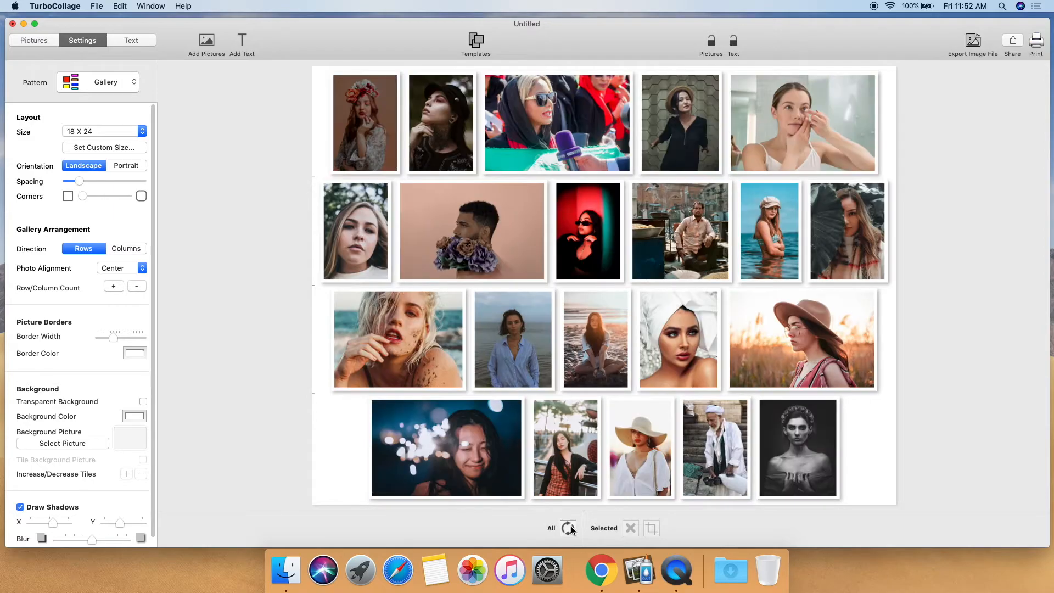
left_click(568, 528)
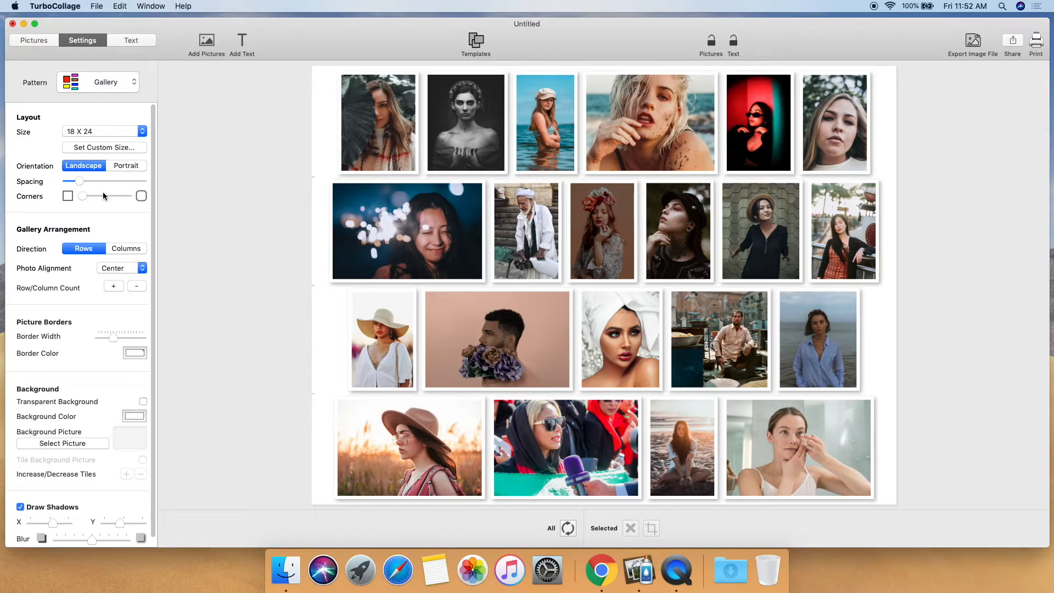
Step: Increase the photo spacing slightly and raise the row count by one
mouse_move(79, 181)
left_mouse_down()
mouse_move(136, 180)
mouse_move(86, 182)
mouse_move(133, 197)
mouse_move(84, 200)
left_mouse_up()
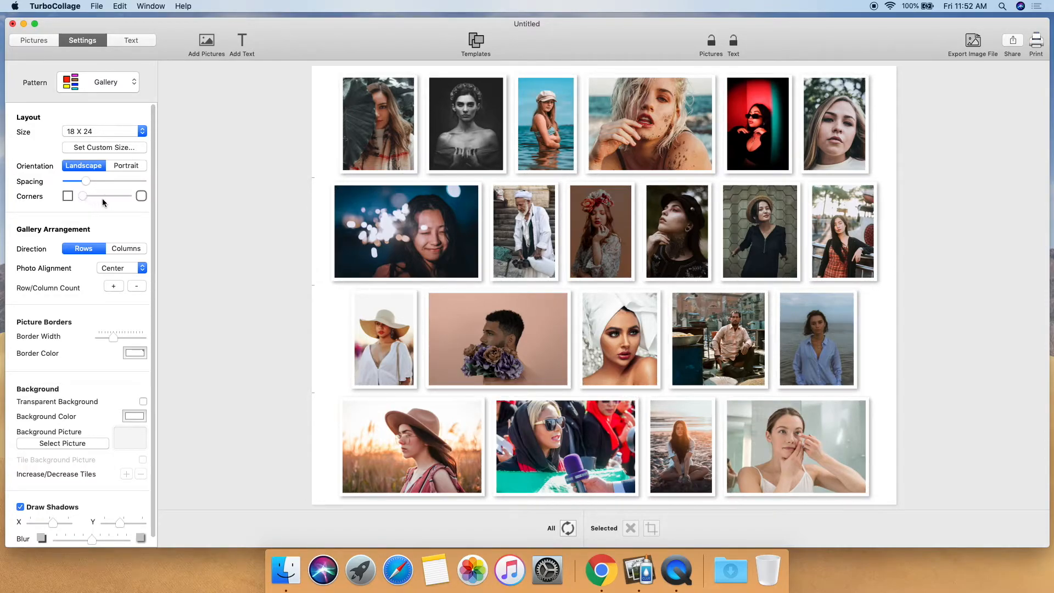
left_click(114, 287)
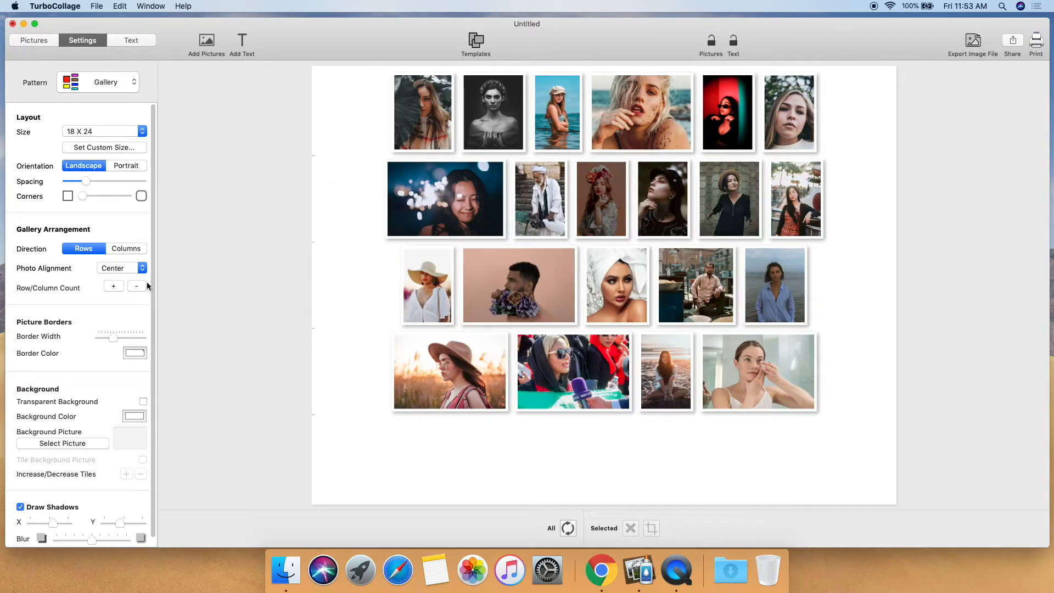
Step: Move the white-hat photo and the towel-headed woman's photo into a new row at the bottom of the collage
left_click_drag(436, 258, 464, 450)
left_click_drag(601, 267, 454, 427)
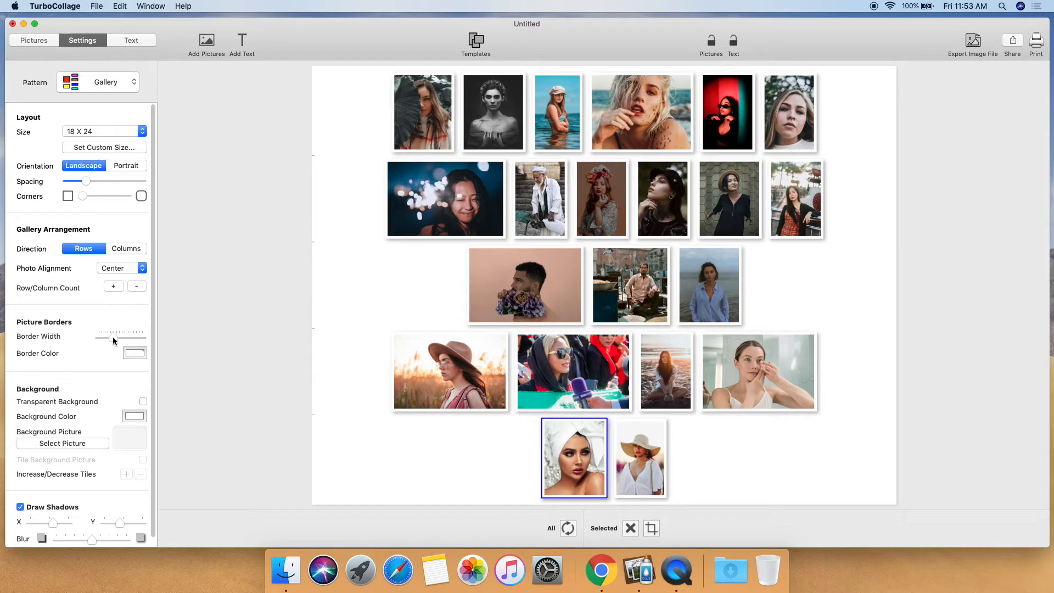
Step: Increase the picture border width to its maximum and set the border colour to black
left_click_drag(113, 336, 139, 338)
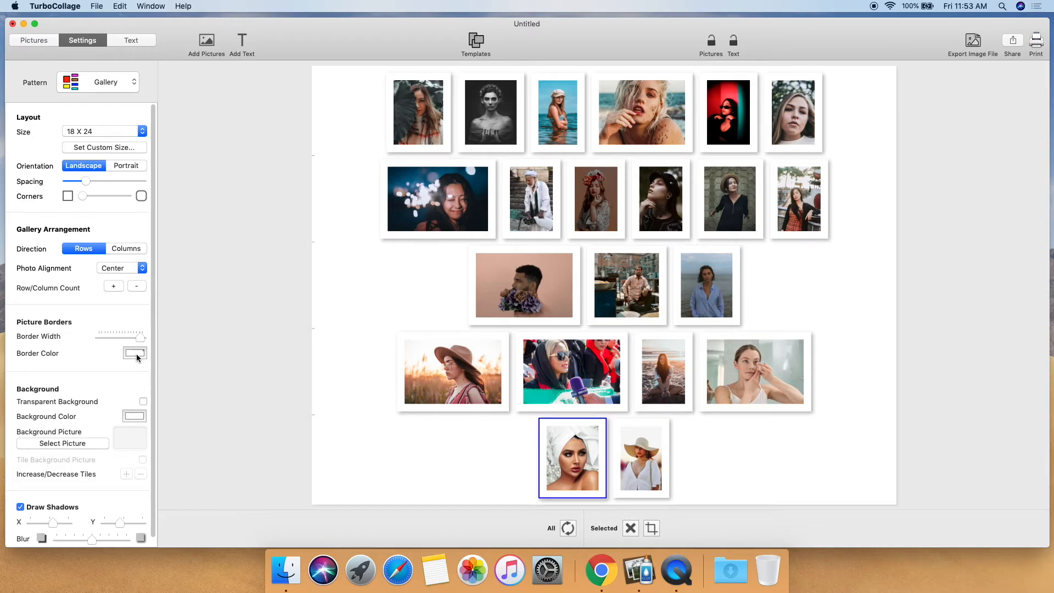
left_click(135, 353)
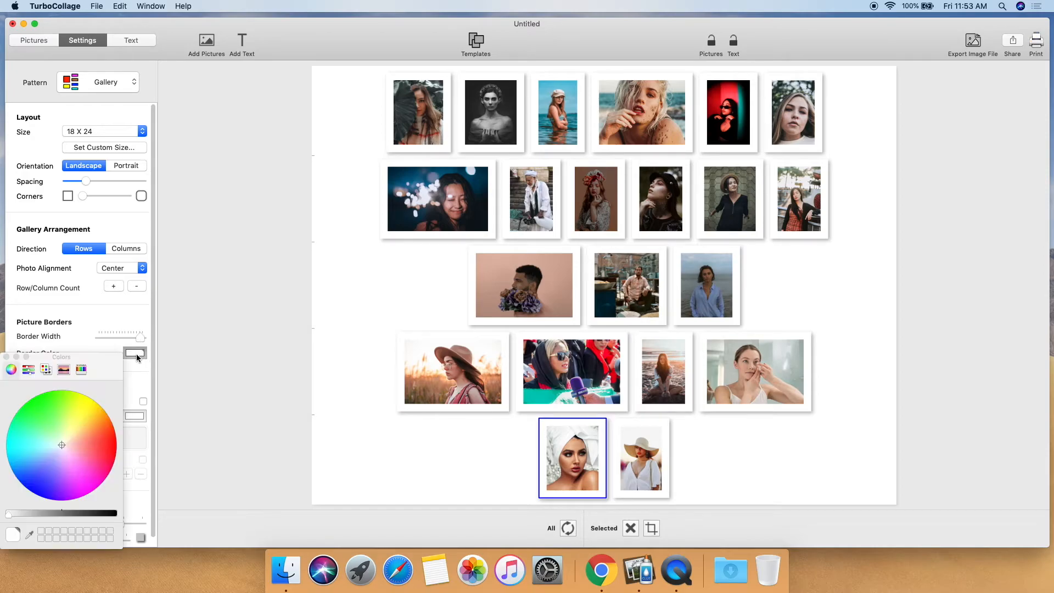
left_click(95, 449)
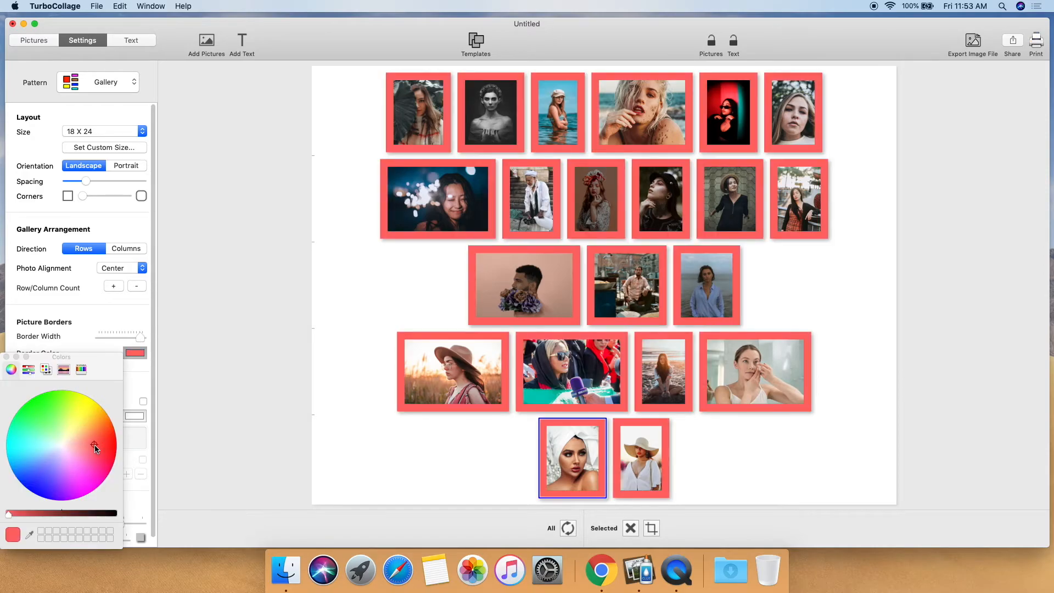
left_click(28, 369)
left_click(52, 396)
left_click(49, 382)
left_click(10, 431)
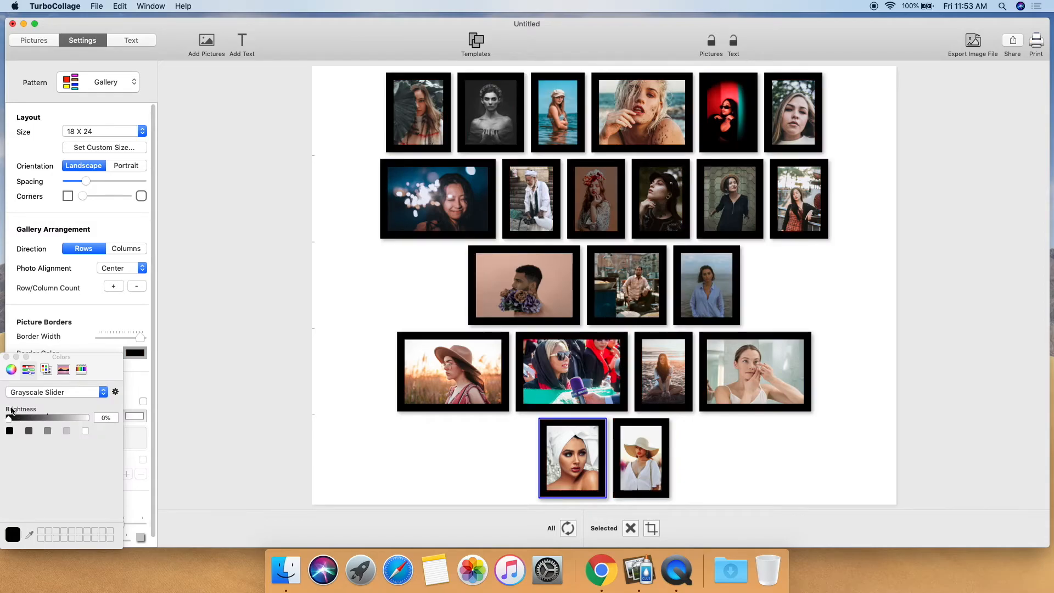
left_click(6, 357)
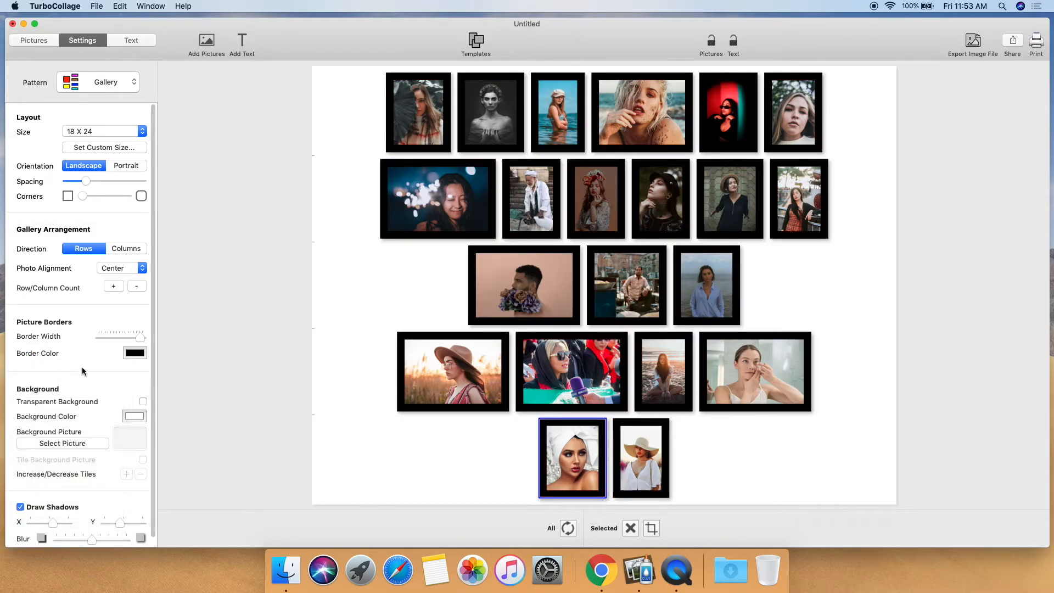
Step: Reduce the picture border width somewhat and shuffle the arrangement of all photos twice
left_click_drag(140, 337, 117, 337)
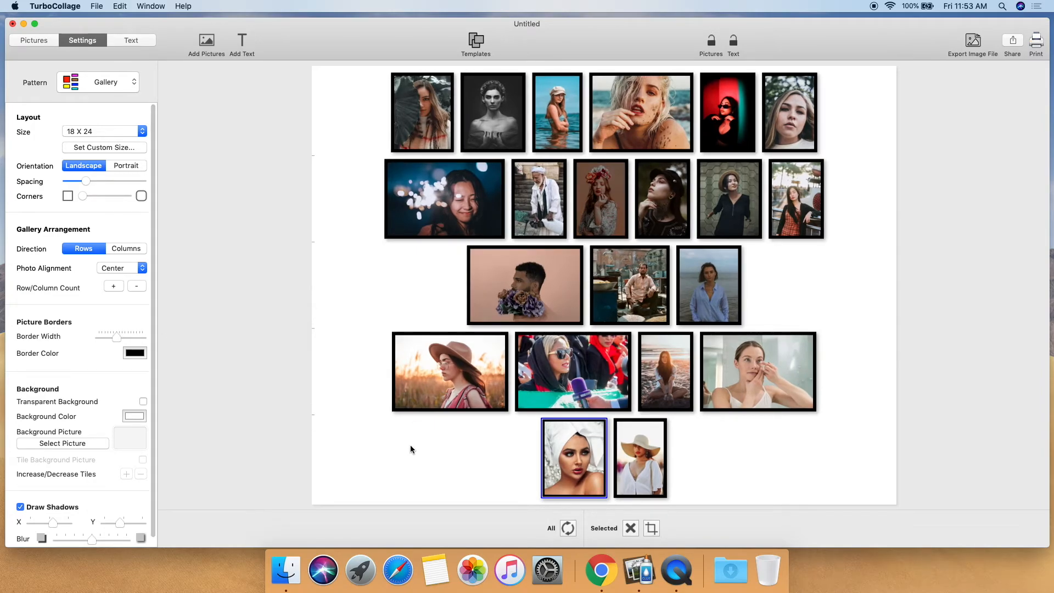
left_click(568, 528)
left_click(568, 528)
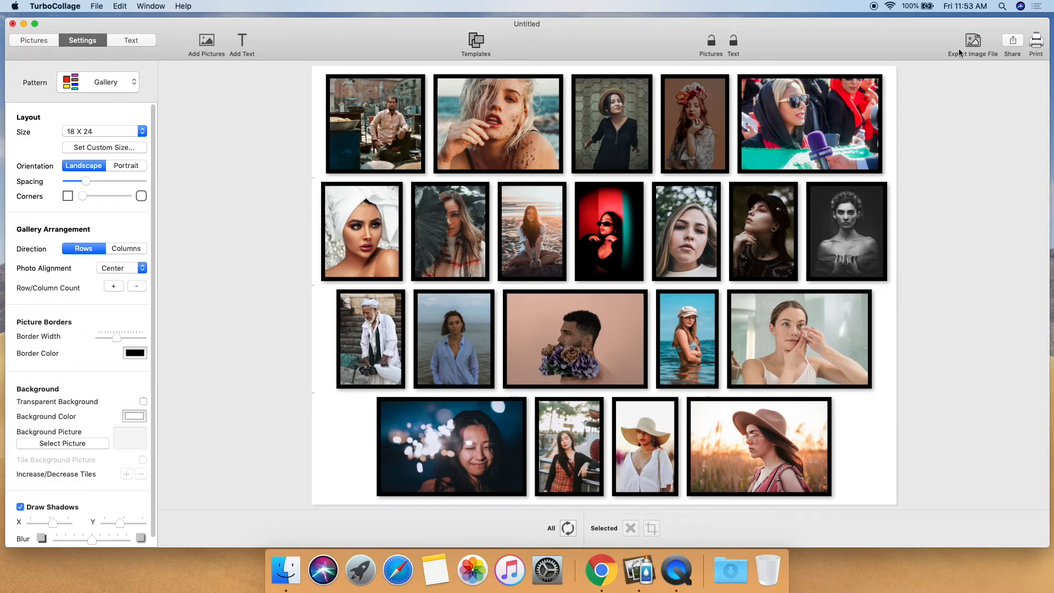
Step: Export the collage as a JPEG image named sample-gallery to the Desktop
left_click(978, 42)
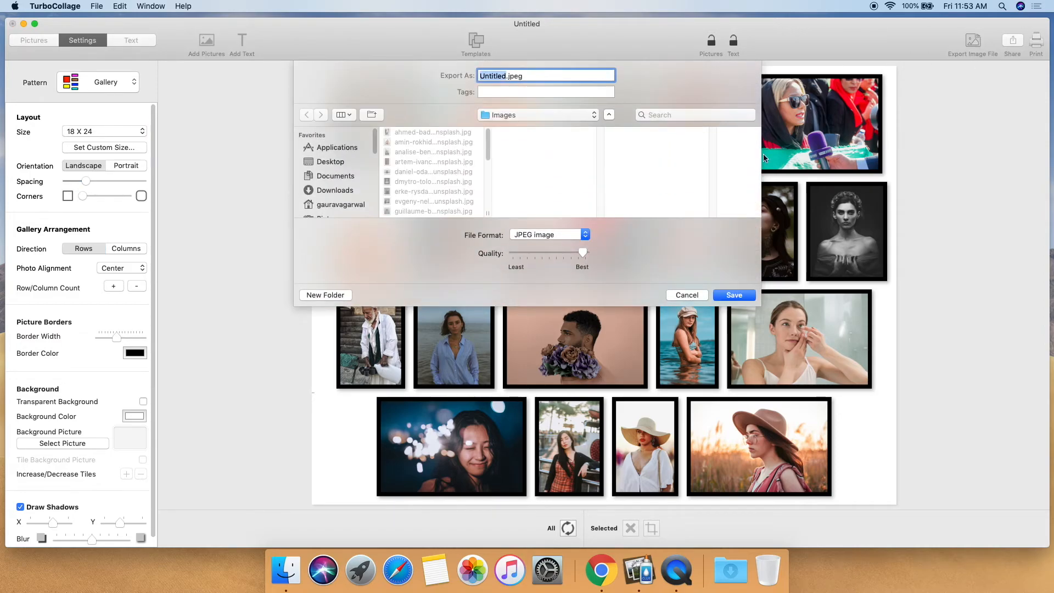
left_click(330, 163)
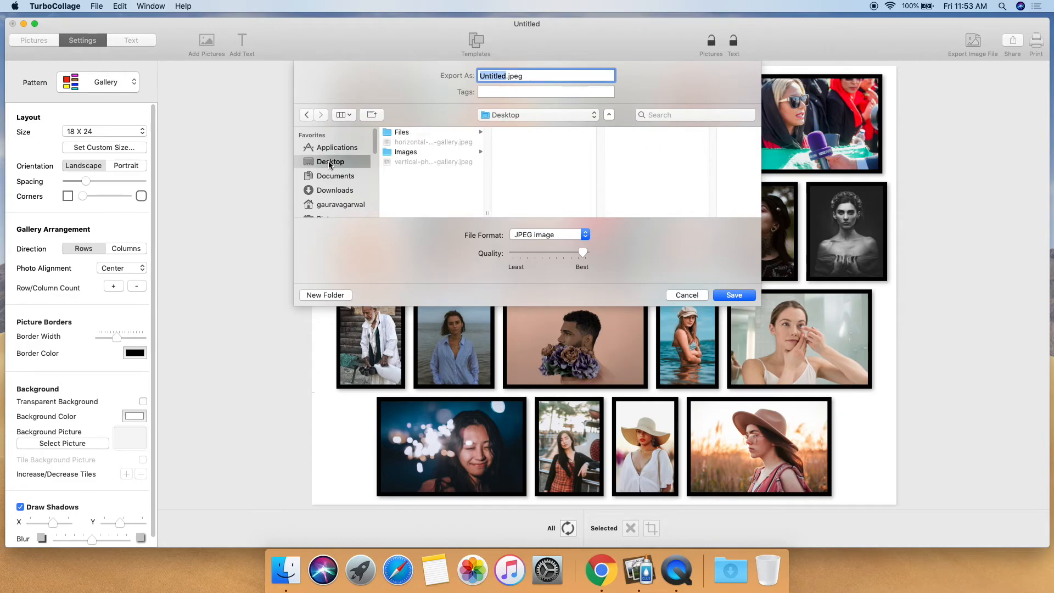
type("sample-gallery")
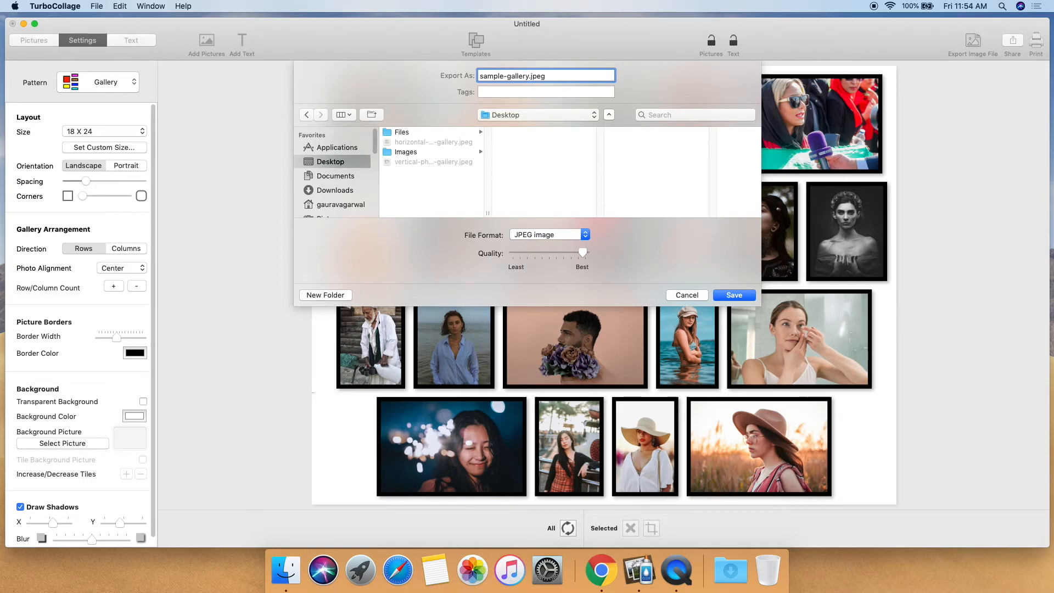
left_click(734, 296)
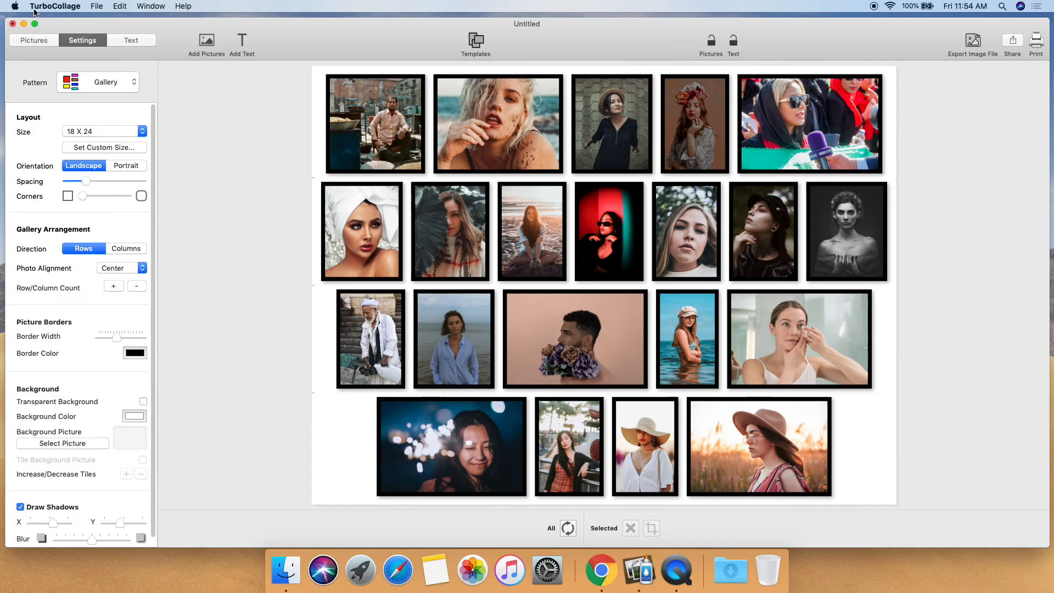
Step: Close the collage window and open the exported sample-gallery.jpeg from the desktop
left_click(23, 25)
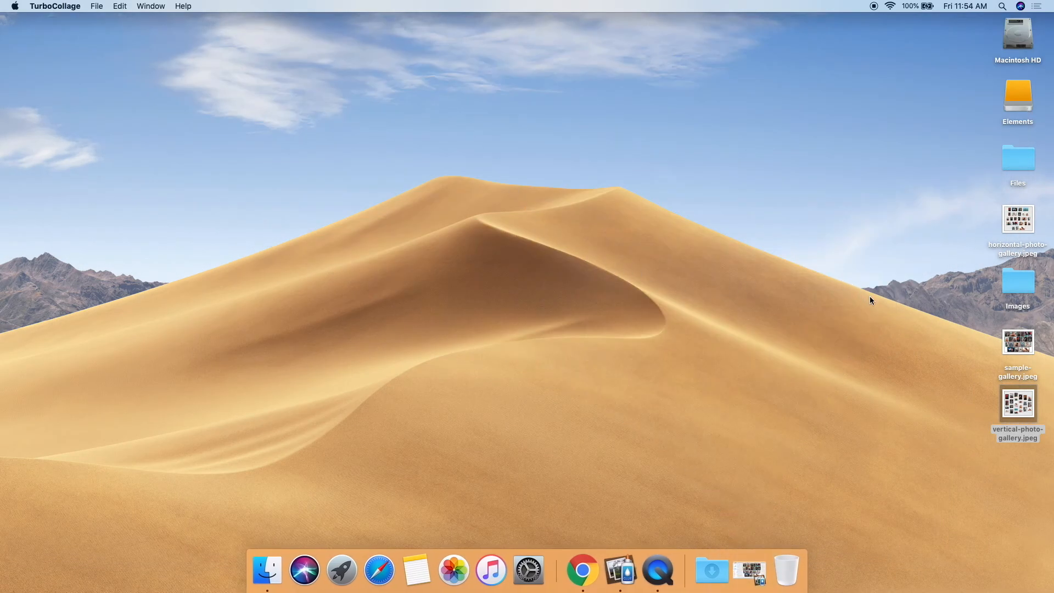
double_click(1014, 340)
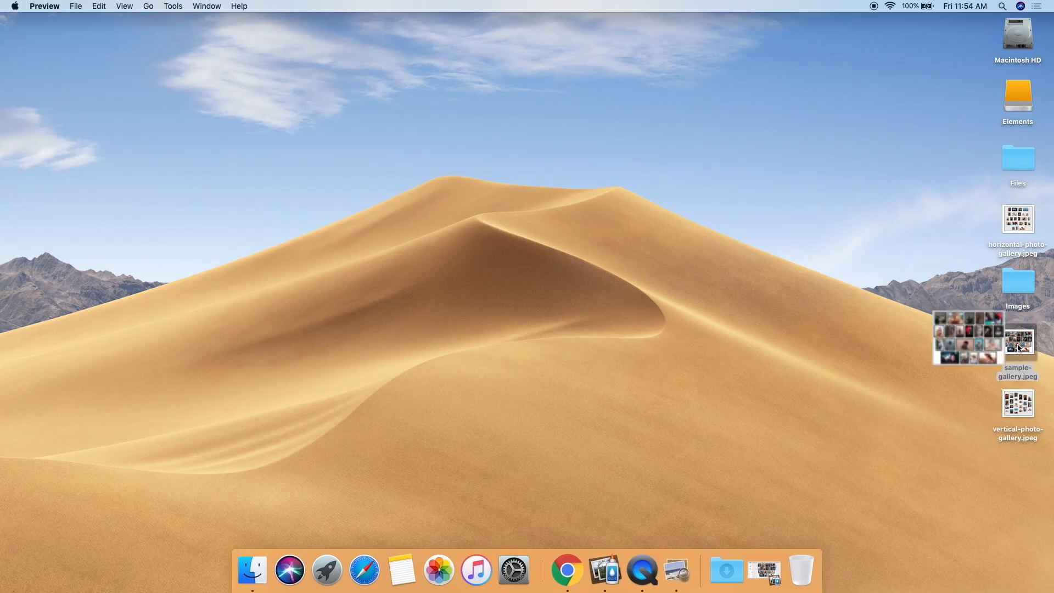